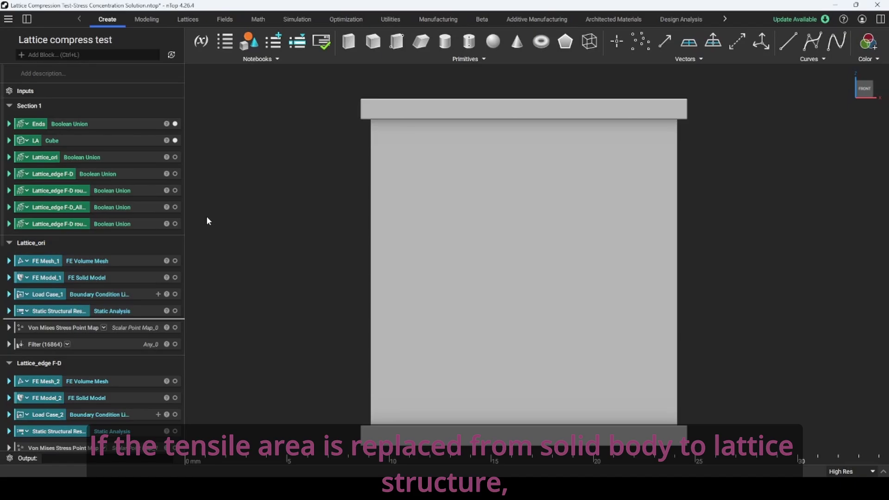
Show Lattice_ori with its von Mises stress map from the Static Structural Result.
{"action": "left_click", "coordinate": [114, 159]}
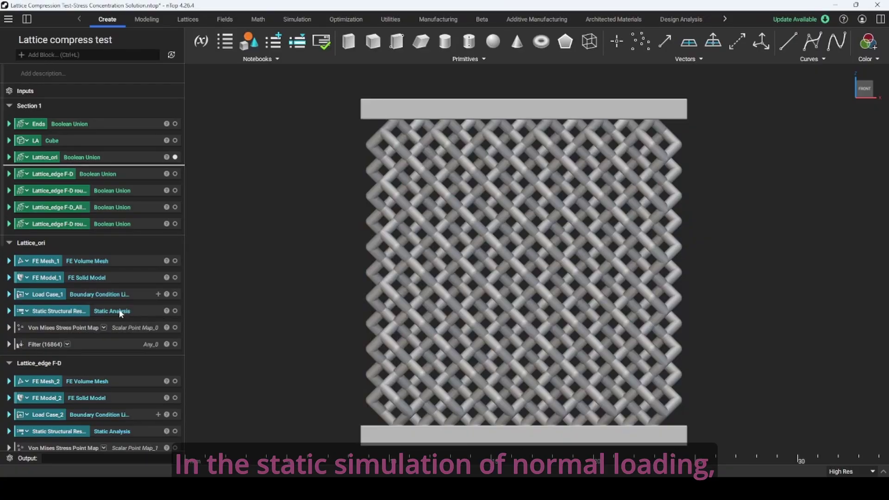
{"action": "left_click", "coordinate": [120, 314]}
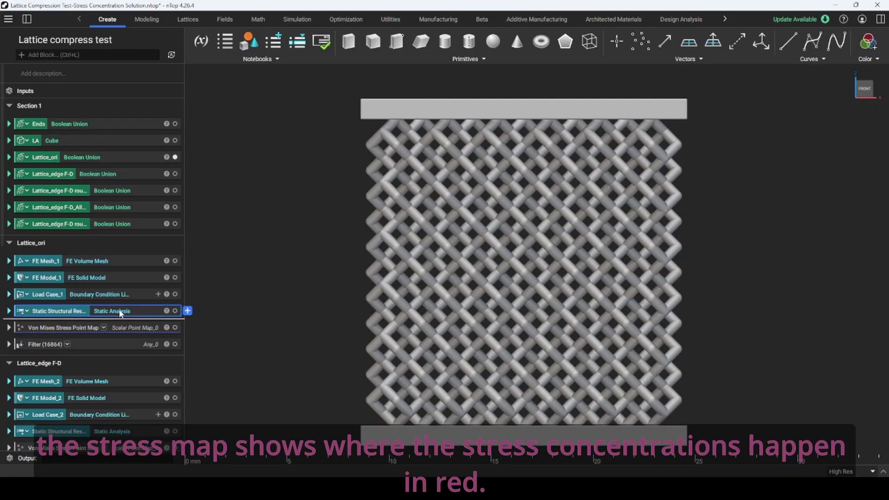
{"action": "key", "text": "h"}
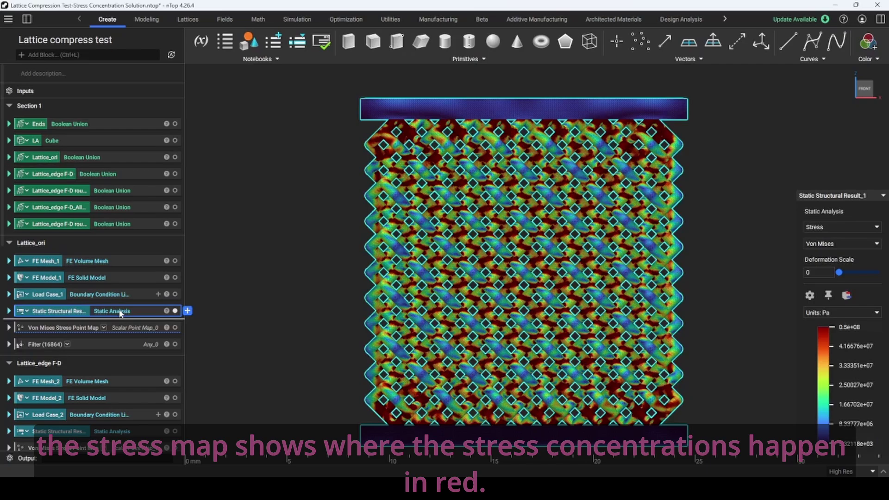
{"action": "left_click", "coordinate": [255, 313]}
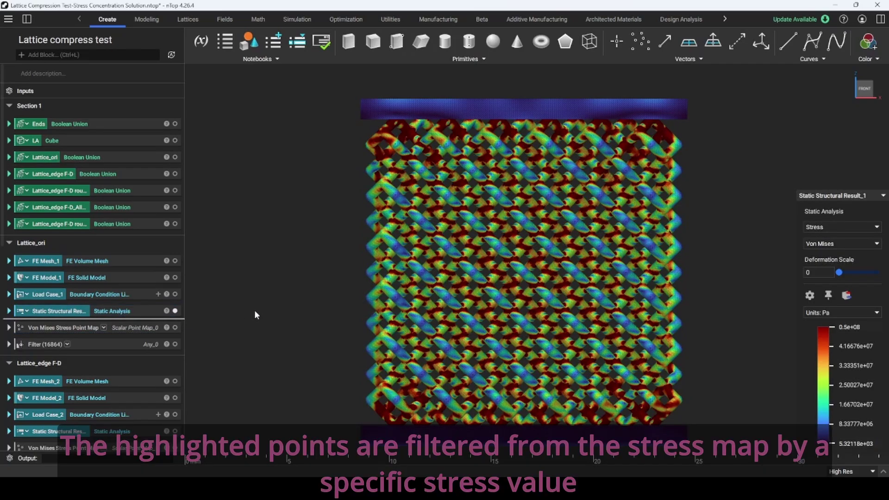
Overlay the Filter (16864) high-stress points, hide the stress map, and reselect the bare Lattice_ori.
{"action": "left_click", "coordinate": [175, 345]}
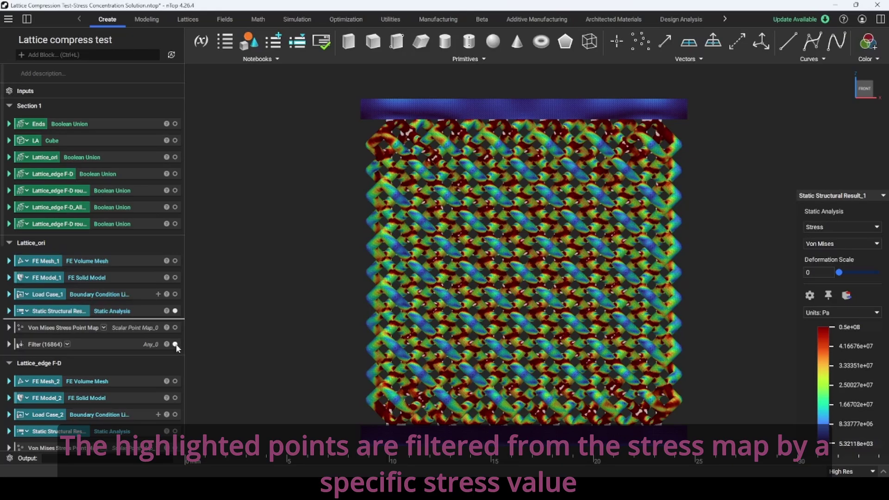
{"action": "left_click", "coordinate": [128, 344]}
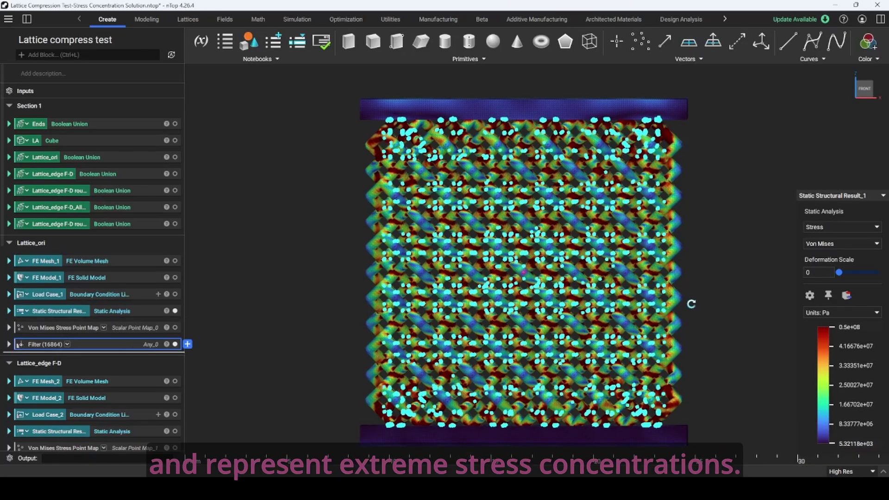
{"action": "right_click_drag", "start_coordinate": [691, 304], "coordinate": [639, 305]}
{"action": "left_click", "coordinate": [175, 311]}
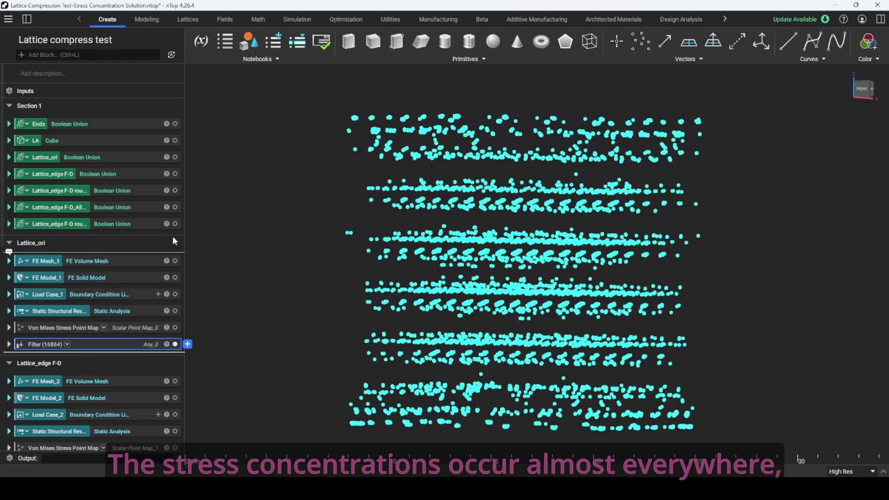
{"action": "right_click_drag", "start_coordinate": [382, 211], "coordinate": [371, 221]}
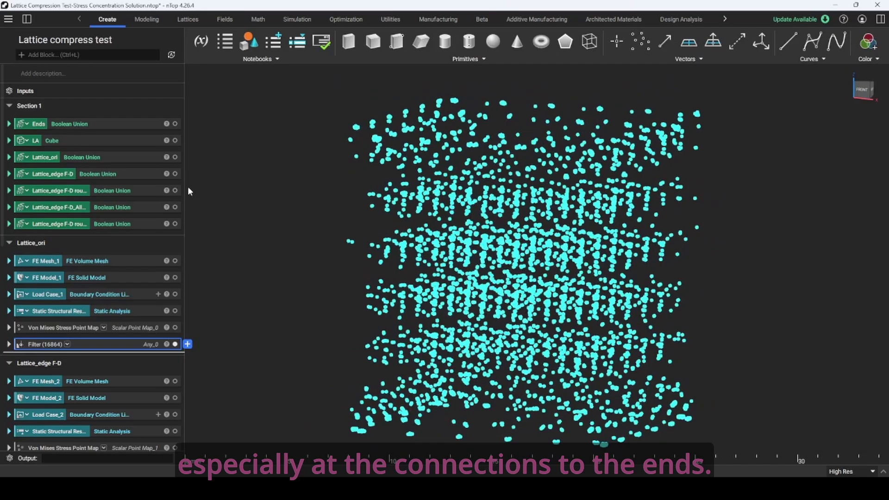
{"action": "left_click", "coordinate": [175, 157]}
{"action": "right_click_drag", "start_coordinate": [806, 330], "coordinate": [763, 311]}
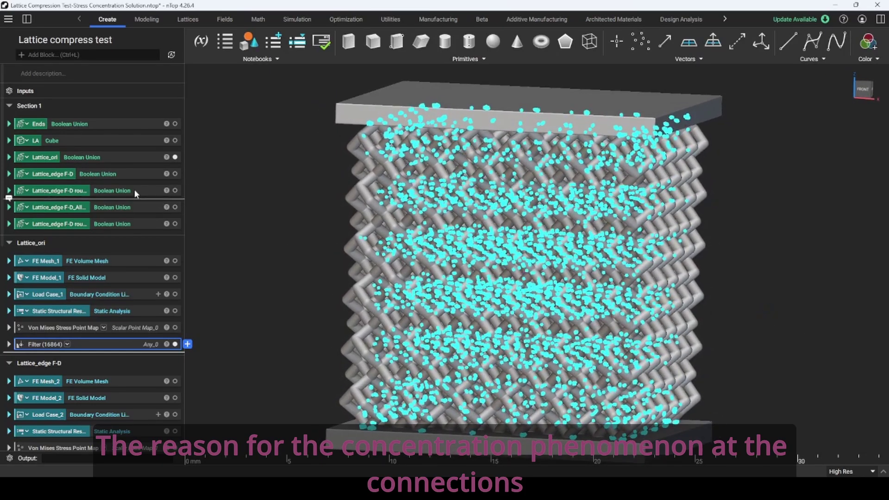
{"action": "left_click", "coordinate": [132, 158]}
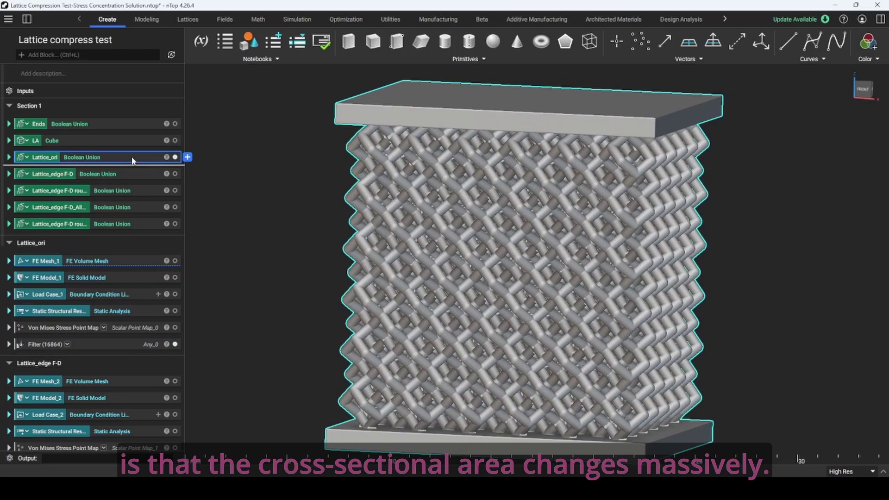
Cut the lattice with a section plane at Center Z -8, then raise it into the struts in isometric view.
{"action": "right_click_drag", "start_coordinate": [513, 348], "coordinate": [519, 337]}
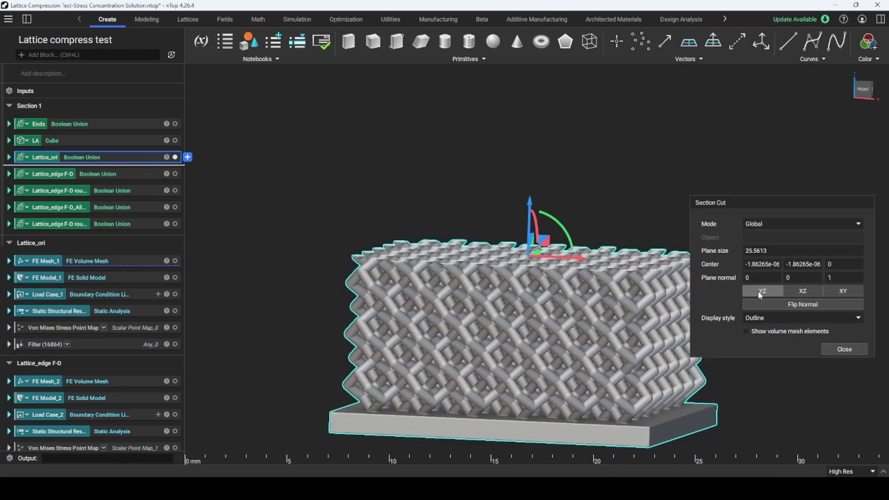
{"action": "double_click", "coordinate": [830, 264]}
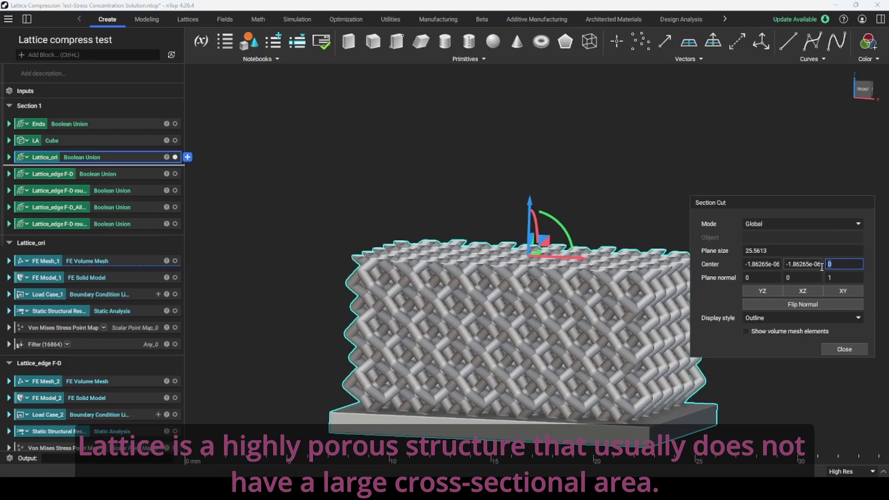
{"action": "type", "text": "-8"}
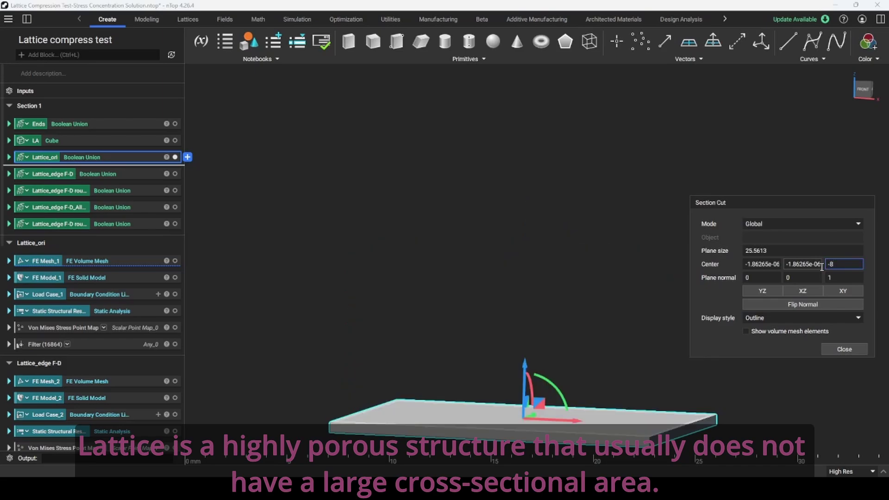
{"action": "left_click", "coordinate": [871, 84]}
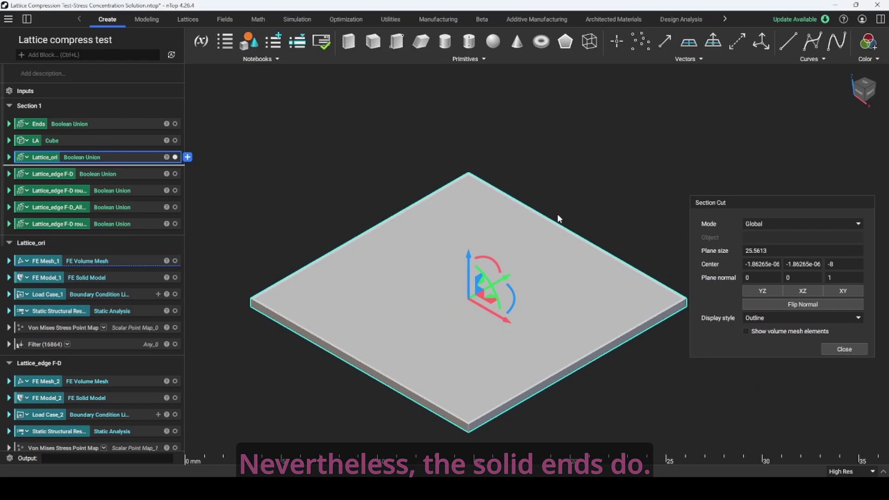
{"action": "left_click_drag", "start_coordinate": [714, 204], "coordinate": [759, 276]}
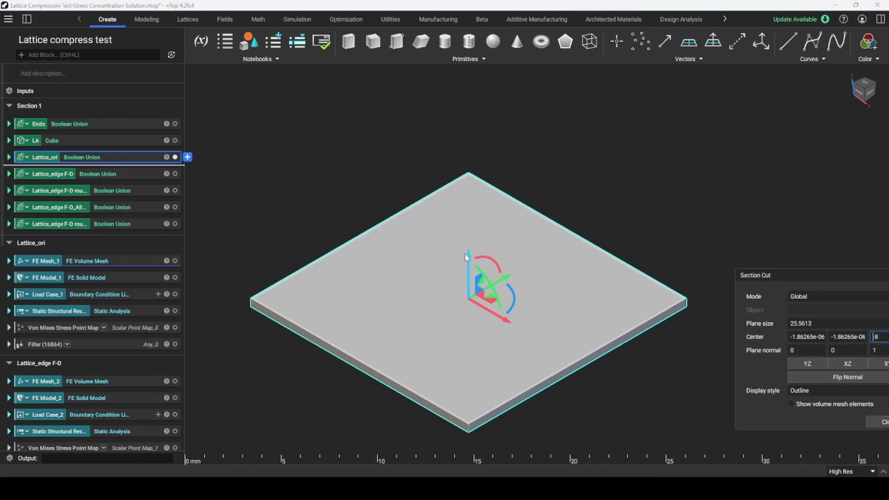
{"action": "left_click_drag", "start_coordinate": [469, 258], "coordinate": [463, 187]}
{"action": "left_click", "coordinate": [655, 421]}
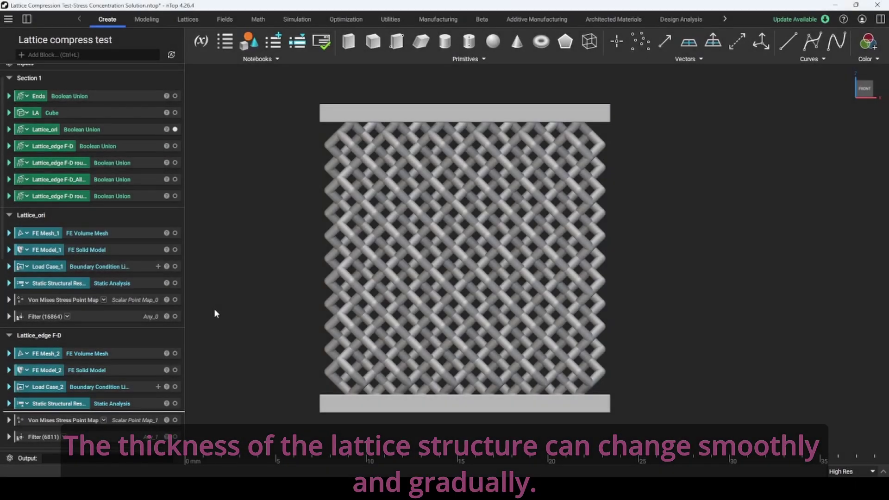
Display Lattice_edge F-D with its Static Structural Result and Filter (6811) points in Front view.
{"action": "left_click", "coordinate": [149, 146]}
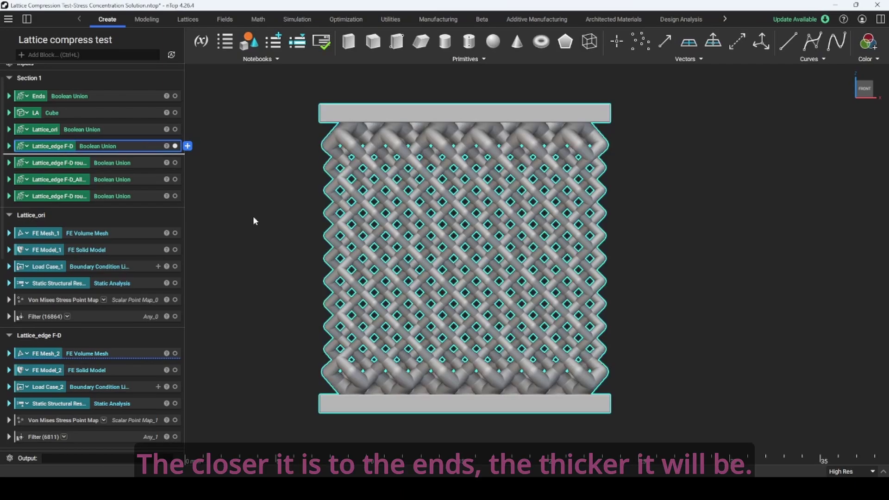
{"action": "left_click", "coordinate": [254, 217]}
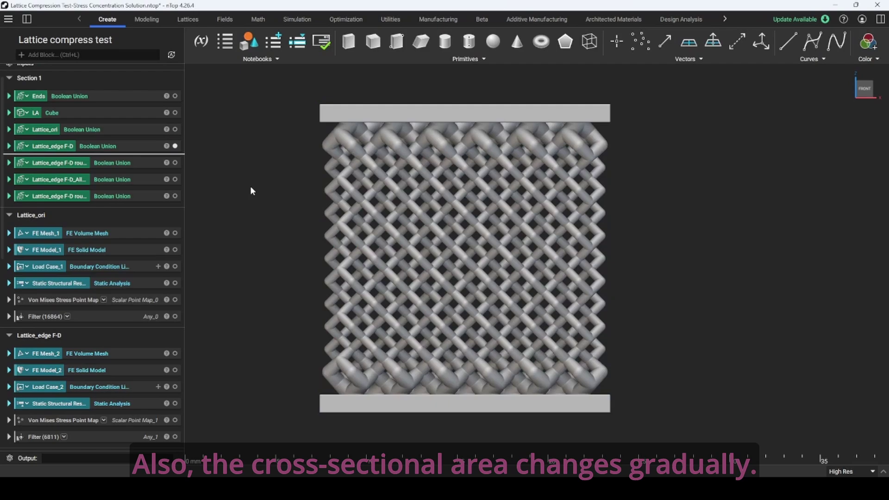
{"action": "left_click", "coordinate": [101, 283]}
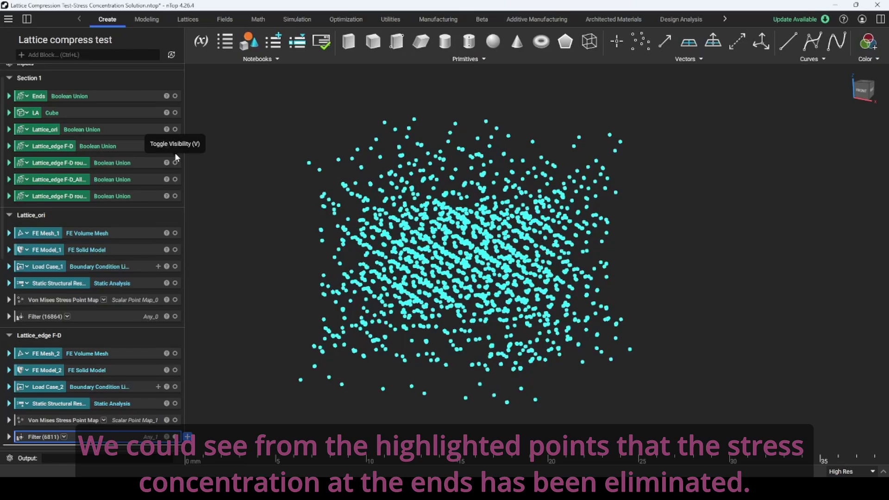
{"action": "left_click", "coordinate": [175, 147]}
{"action": "left_click", "coordinate": [248, 186]}
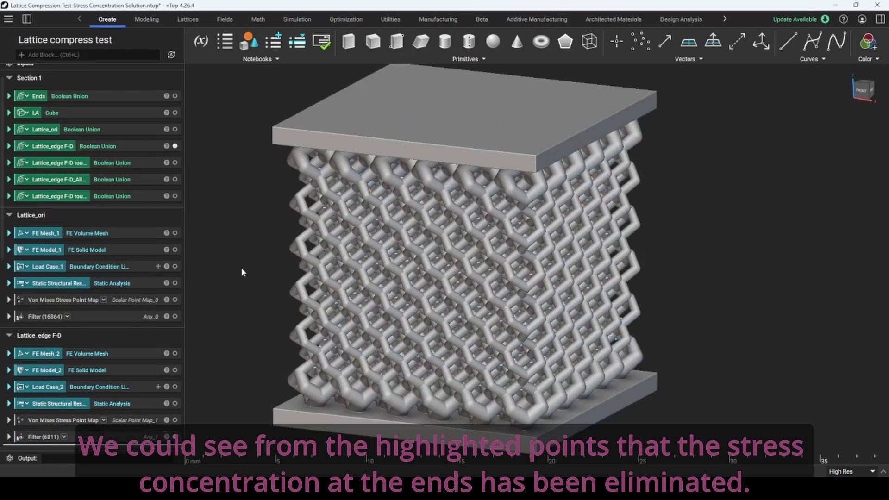
{"action": "left_click", "coordinate": [44, 436]}
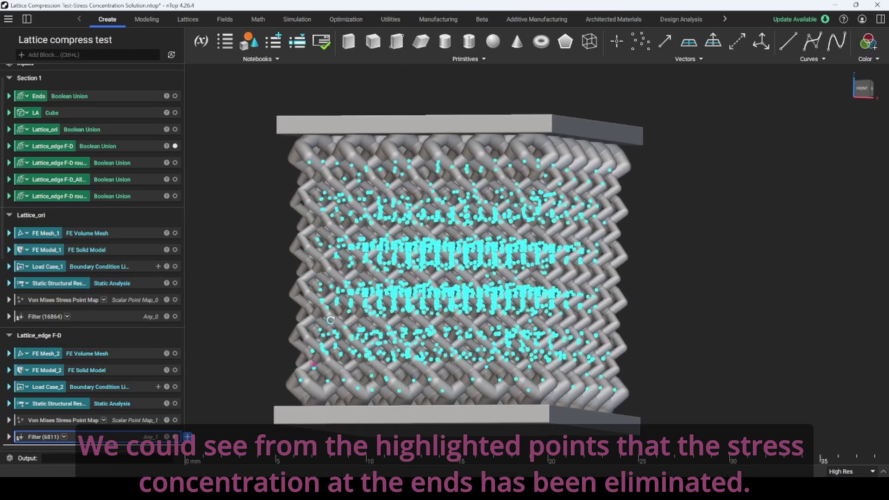
{"action": "left_click", "coordinate": [862, 88]}
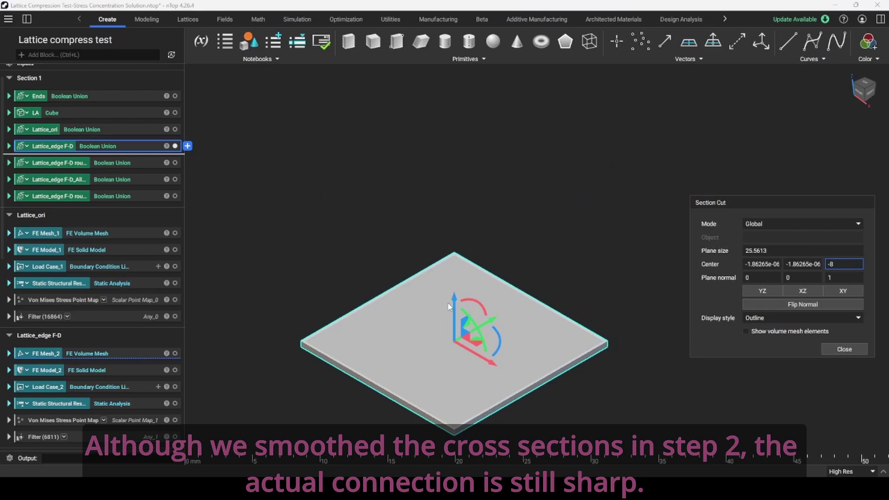
Hide the rounded lattice's stress map and show its Boolean Union body with the Filter (5875) points.
{"action": "mouse_move", "coordinate": [449, 306]}
{"action": "left_mouse_down"}
{"action": "mouse_move", "coordinate": [454, 239]}
{"action": "mouse_move", "coordinate": [454, 310]}
{"action": "left_mouse_up"}
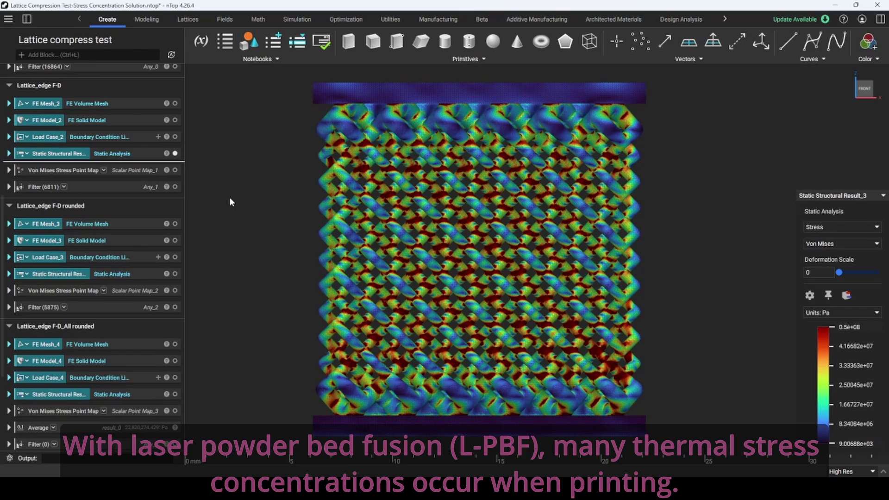
{"action": "left_click", "coordinate": [137, 275]}
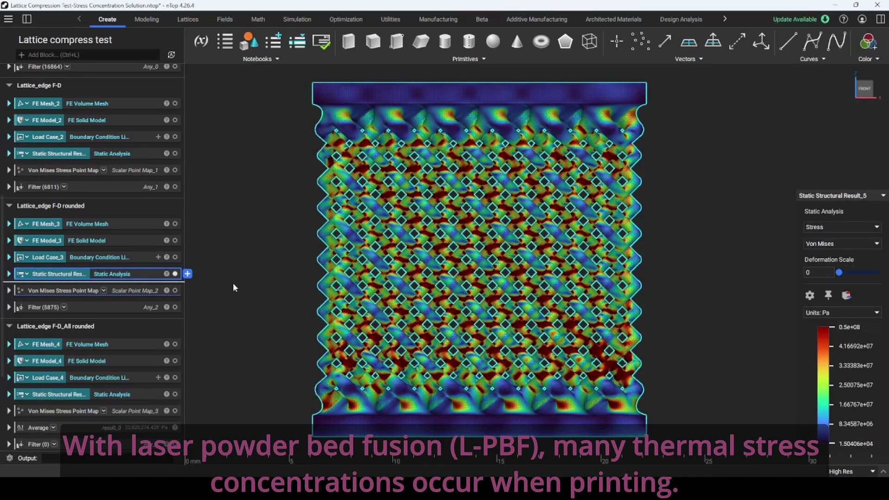
{"action": "left_click", "coordinate": [242, 288]}
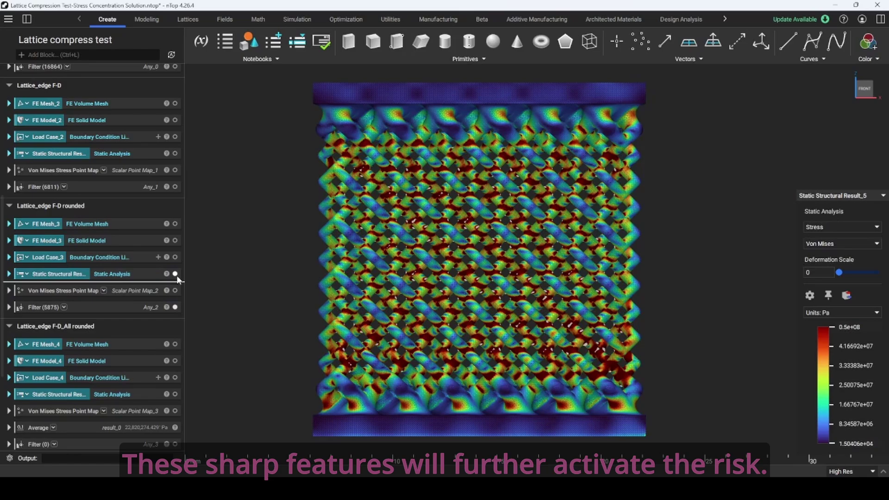
{"action": "left_click", "coordinate": [175, 274]}
{"action": "scroll", "coordinate": [146, 283], "scroll_direction": "up", "scroll_amount": 5}
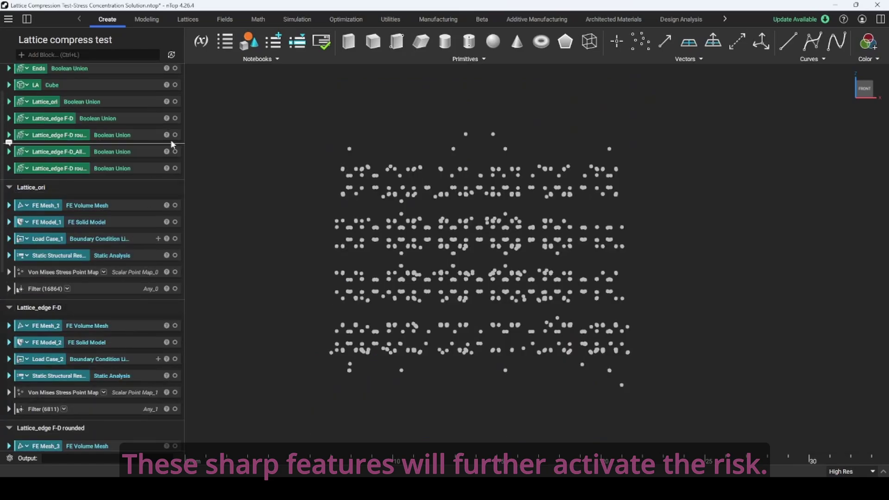
{"action": "left_click", "coordinate": [175, 134]}
{"action": "scroll", "coordinate": [149, 305], "scroll_direction": "down", "scroll_amount": 5}
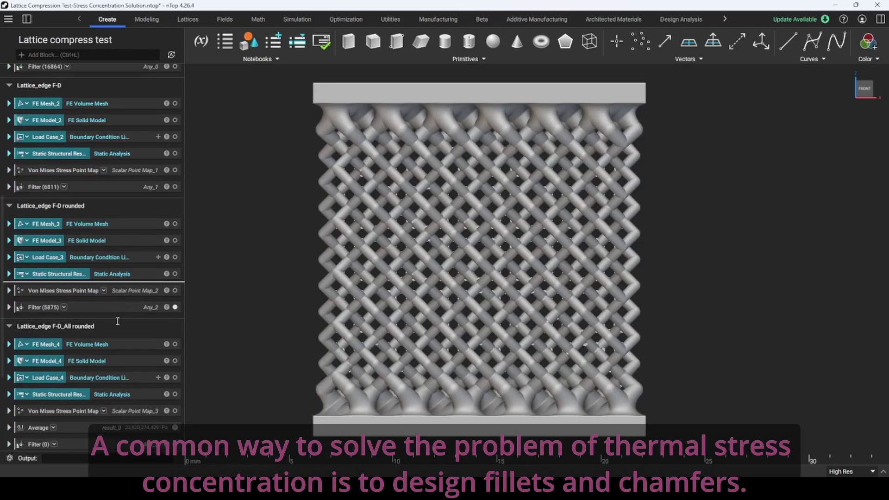
{"action": "left_click", "coordinate": [110, 304]}
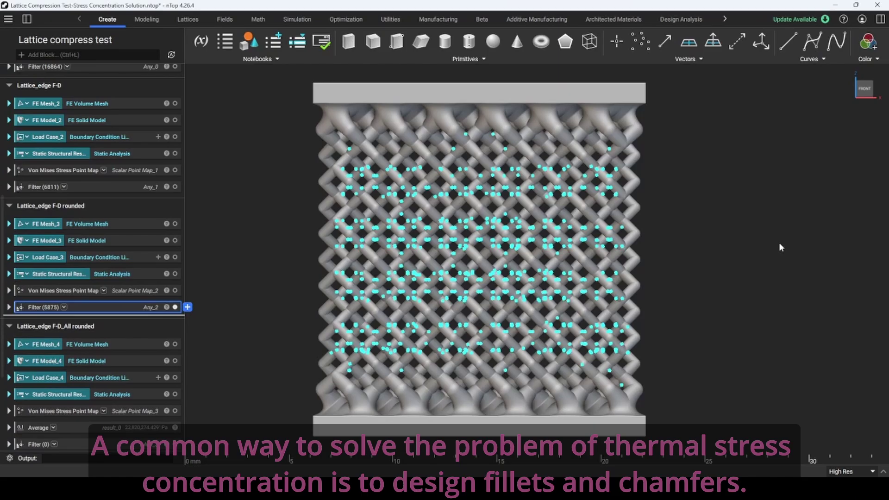
{"action": "right_click_drag", "start_coordinate": [776, 259], "coordinate": [813, 182]}
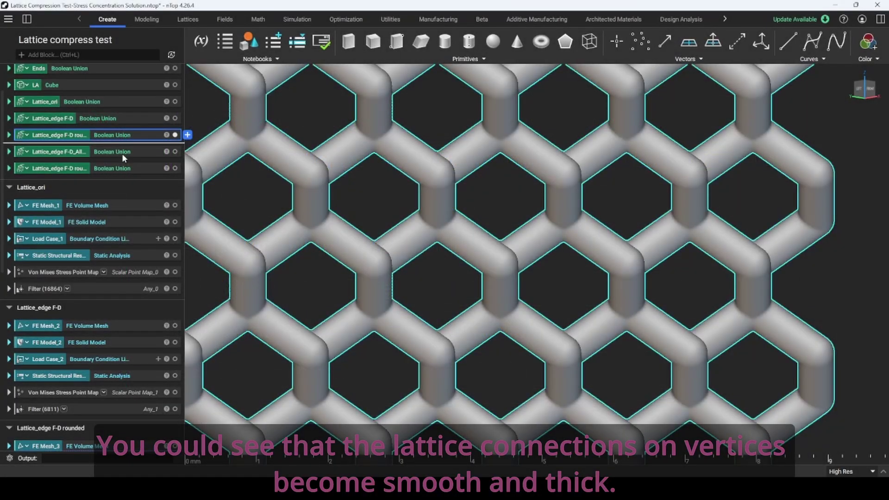
Inspect the F-D_All sphere-blended variant and its Implicit Body from Mesh node spheres.
{"action": "left_click", "coordinate": [122, 154]}
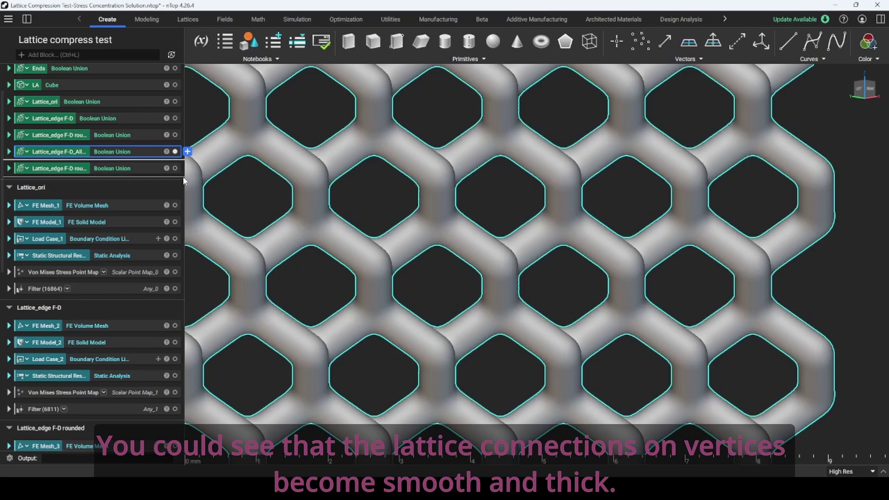
{"action": "left_click", "coordinate": [237, 197]}
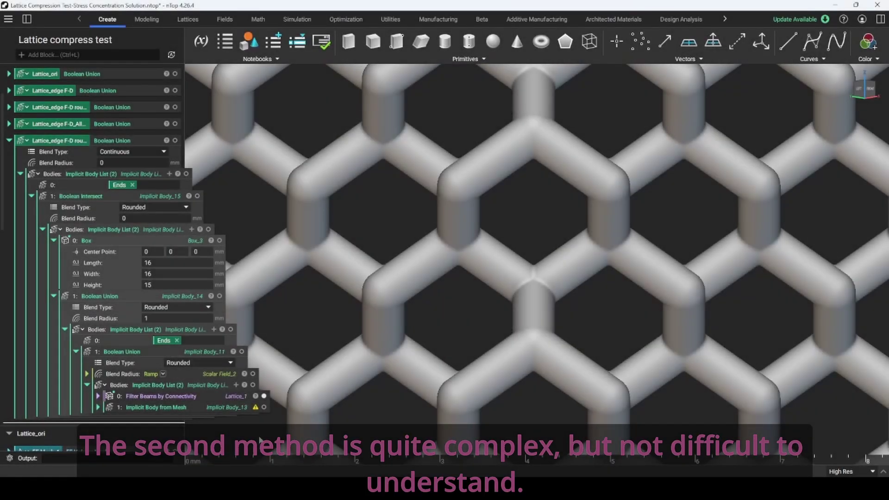
{"action": "left_click", "coordinate": [230, 408]}
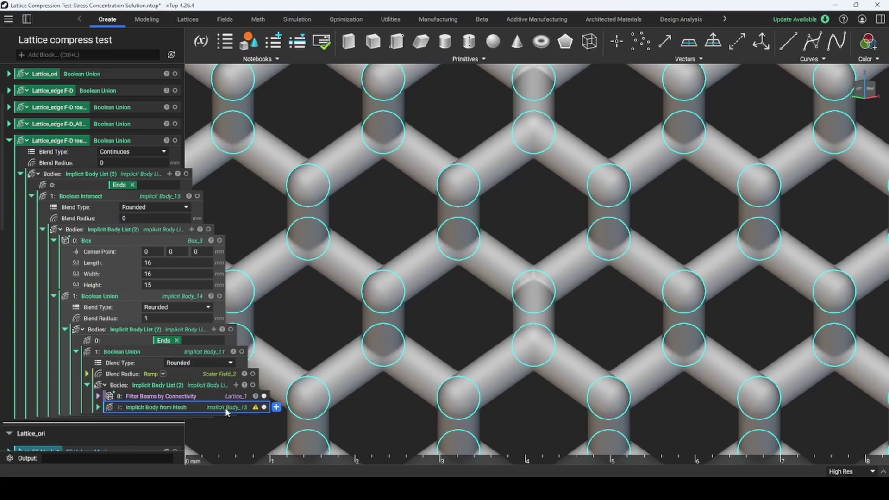
{"action": "left_click", "coordinate": [119, 142]}
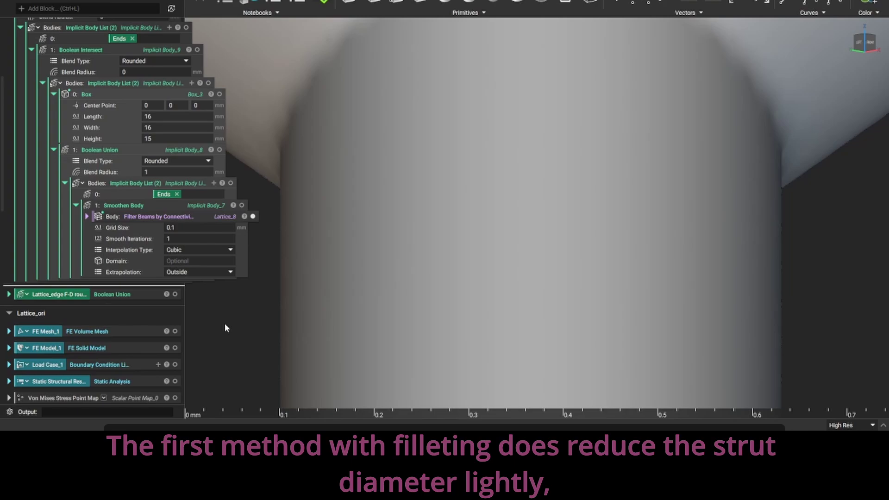
Inspect the Smoothen Body operation and the lattice fed into it.
{"action": "left_click", "coordinate": [180, 217]}
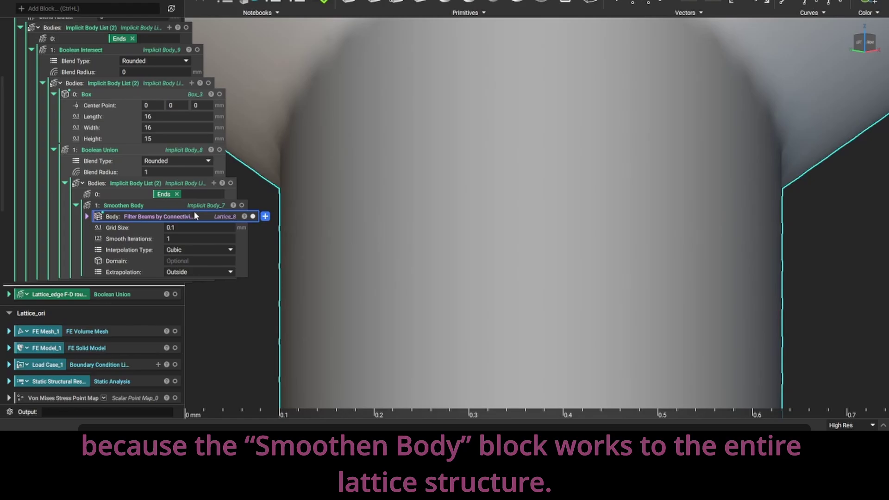
{"action": "left_click", "coordinate": [163, 207]}
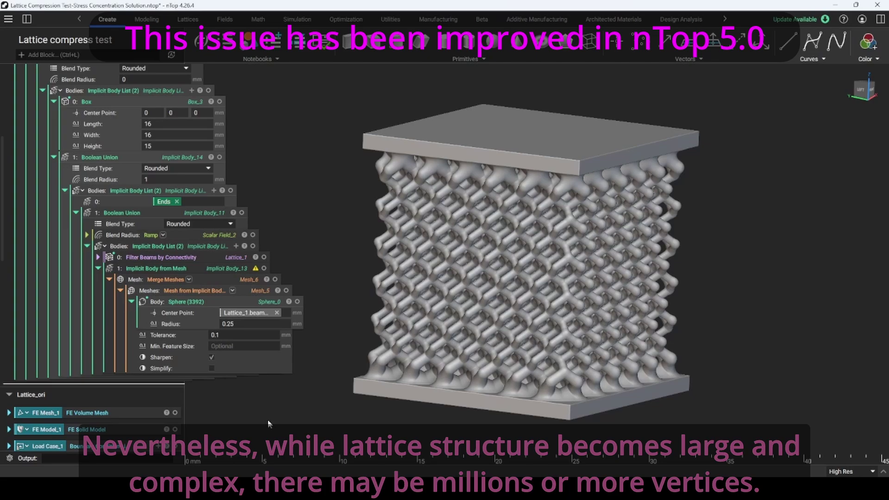
Display only the Filter Beams by Connectivity lattice and orbit it.
{"action": "right_click_drag", "start_coordinate": [451, 388], "coordinate": [449, 374]}
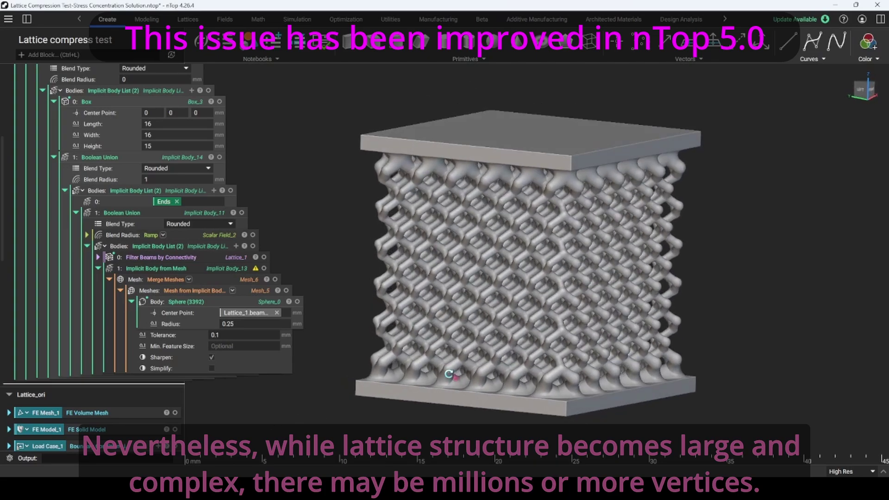
{"action": "left_click", "coordinate": [237, 258]}
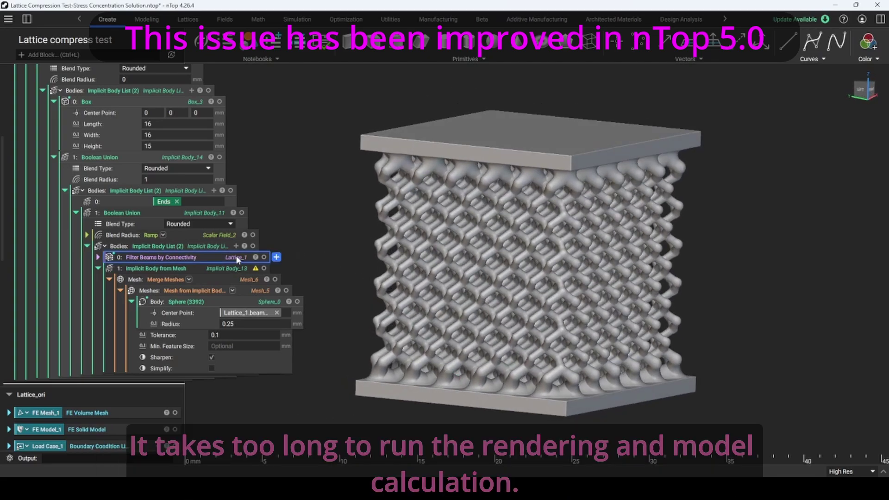
{"action": "left_click", "coordinate": [263, 257]}
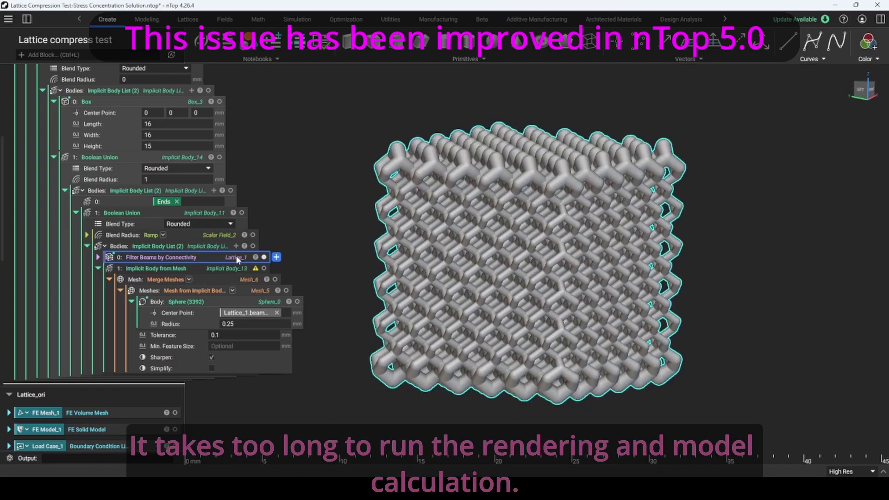
{"action": "left_click", "coordinate": [648, 410]}
{"action": "right_click_drag", "start_coordinate": [587, 332], "coordinate": [555, 330]}
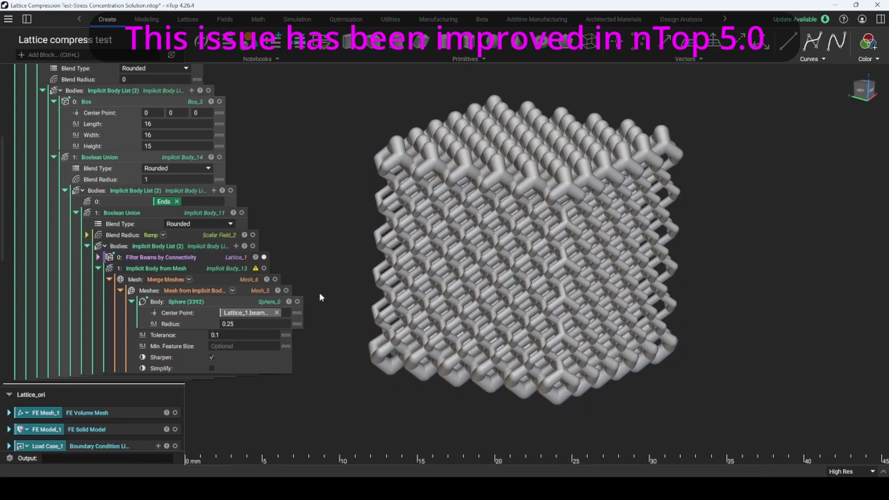
Show the 3392 node spheres alone, then walk through Mesh from Implicit Body, Merge Meshes and Implicit Body from Mesh.
{"action": "left_click", "coordinate": [271, 305]}
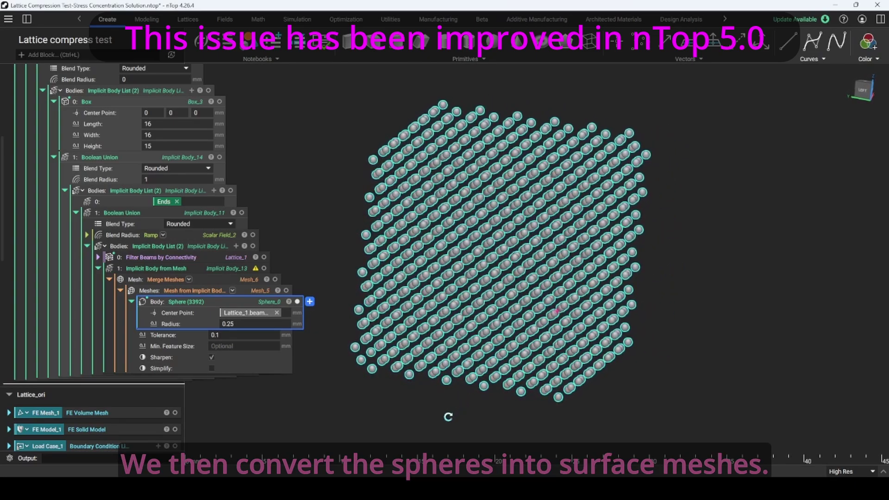
{"action": "left_click", "coordinate": [248, 291]}
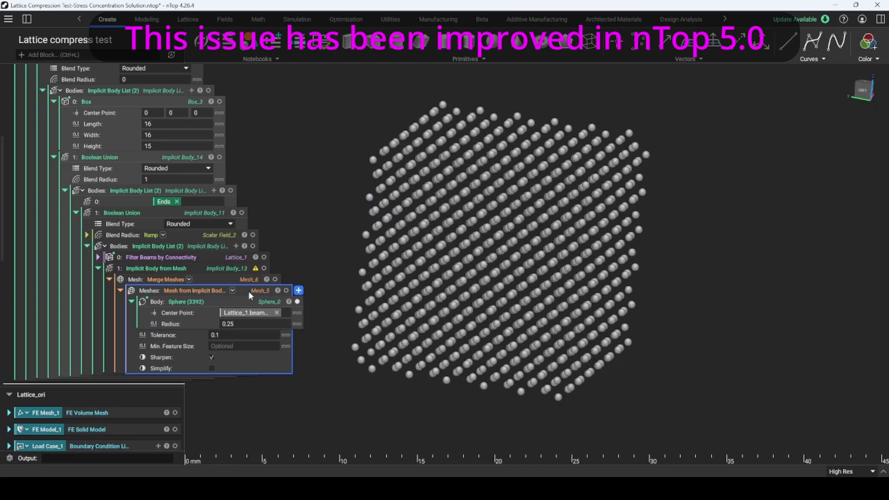
{"action": "left_click", "coordinate": [401, 386]}
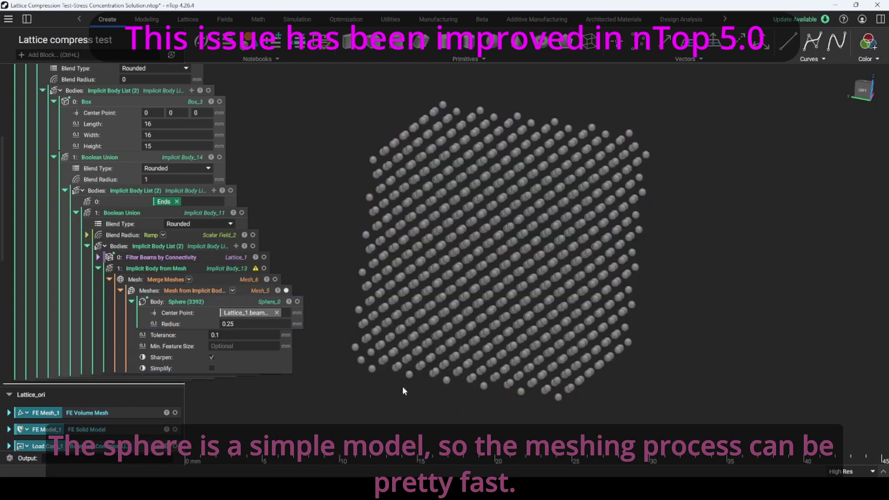
{"action": "right_click_drag", "start_coordinate": [402, 386], "coordinate": [544, 386]}
{"action": "scroll", "coordinate": [545, 386], "scroll_direction": "up", "scroll_amount": 10}
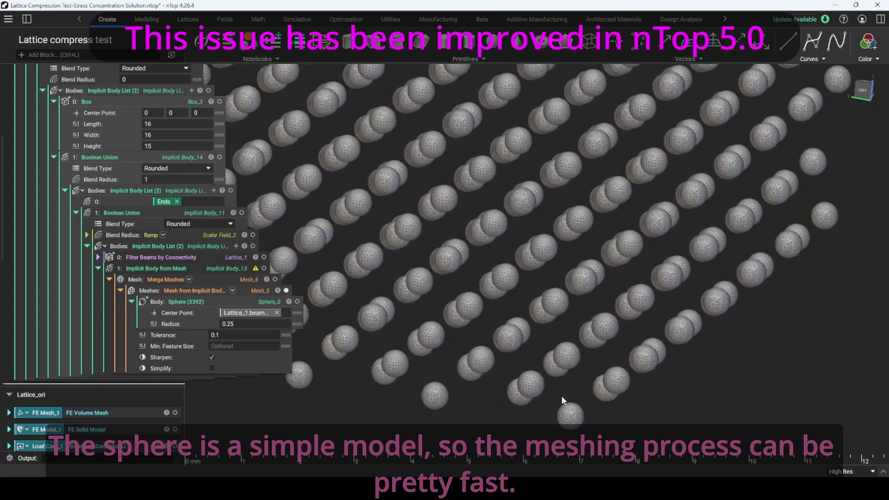
{"action": "left_click", "coordinate": [433, 341]}
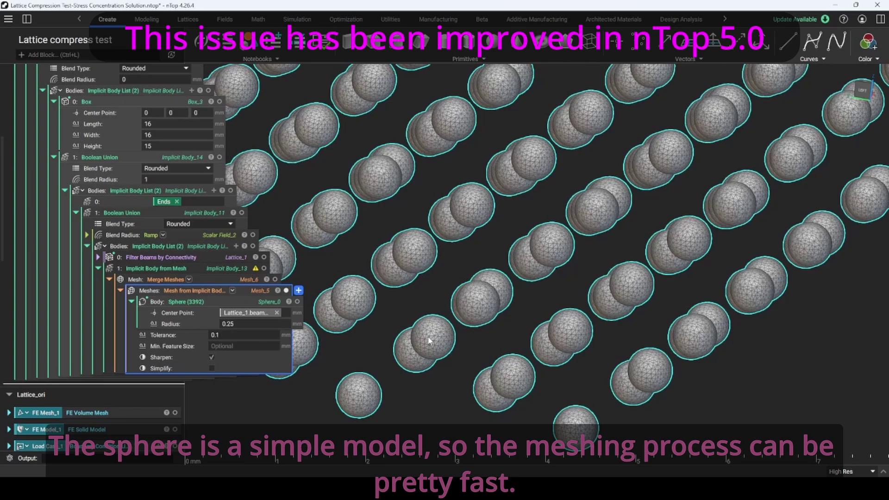
{"action": "left_click", "coordinate": [207, 278]}
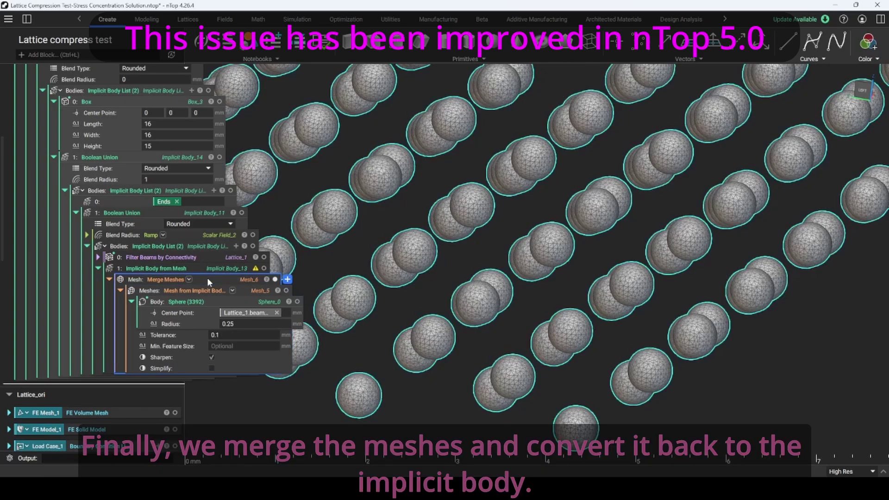
{"action": "left_click", "coordinate": [226, 268]}
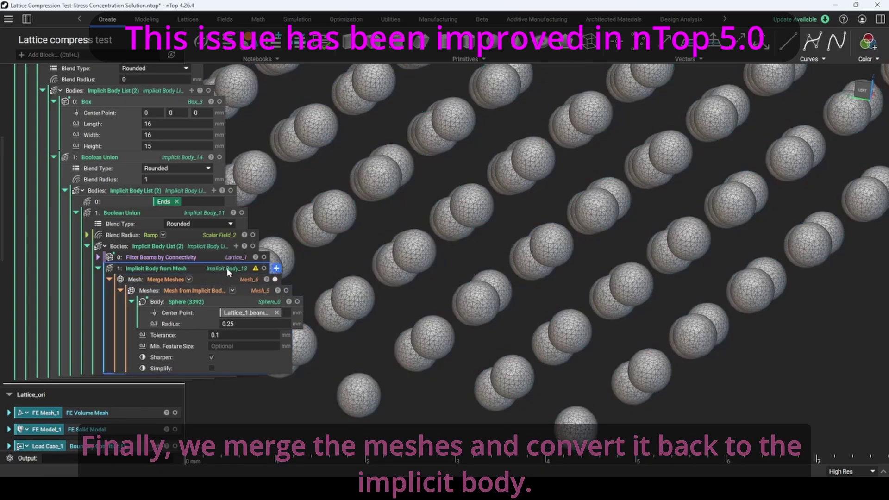